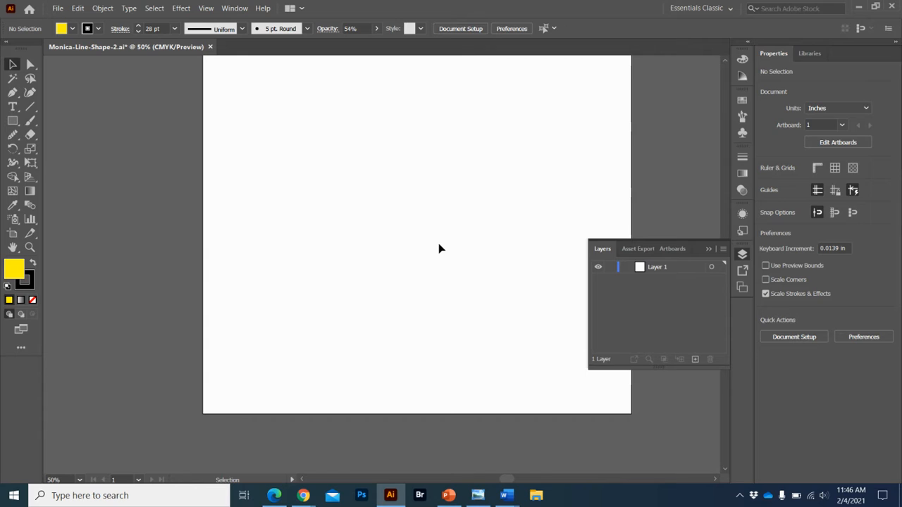
Collapse the floating Layers panel to clear the view of the artboard.
{"action": "scroll", "coordinate": [438, 249], "scroll_direction": "up", "scroll_amount": 5}
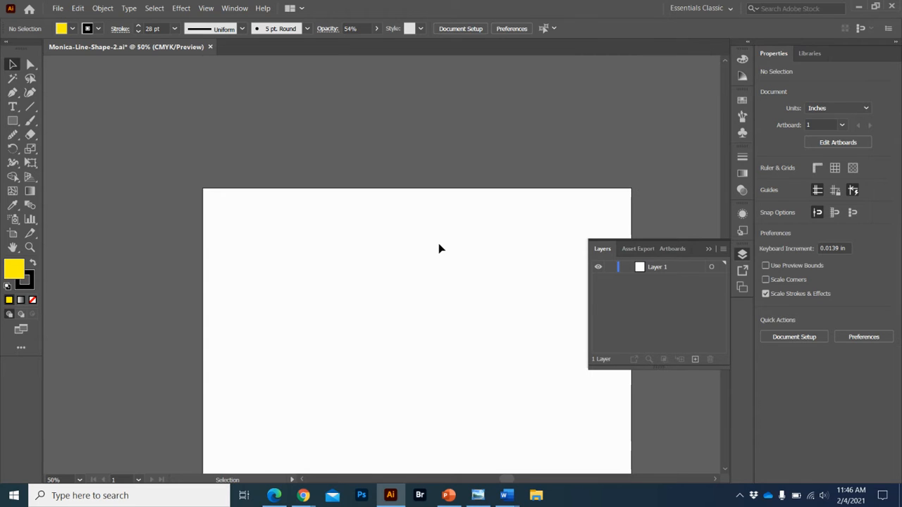
{"action": "scroll", "coordinate": [439, 248], "scroll_direction": "down", "scroll_amount": 4}
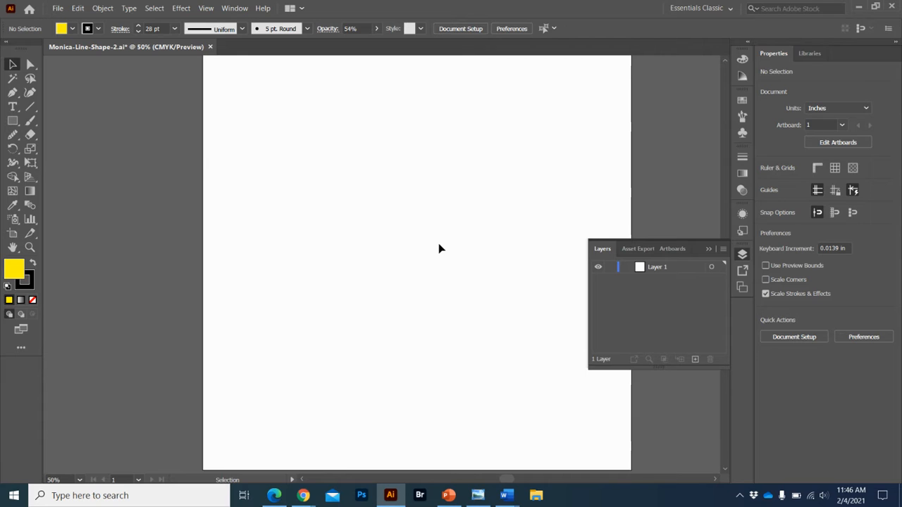
{"action": "left_click", "coordinate": [709, 253]}
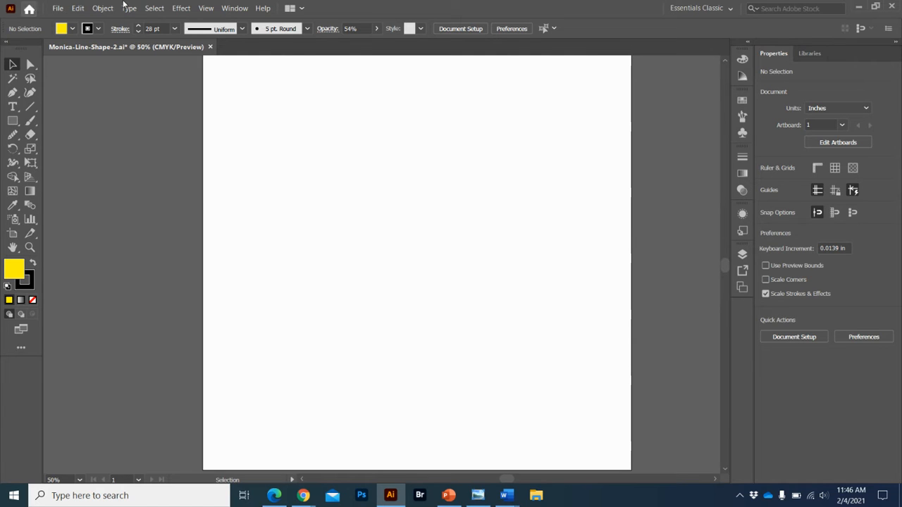
Check the active workspace and the general preferences, including the Scale Strokes & Effects option.
{"action": "left_click", "coordinate": [692, 8]}
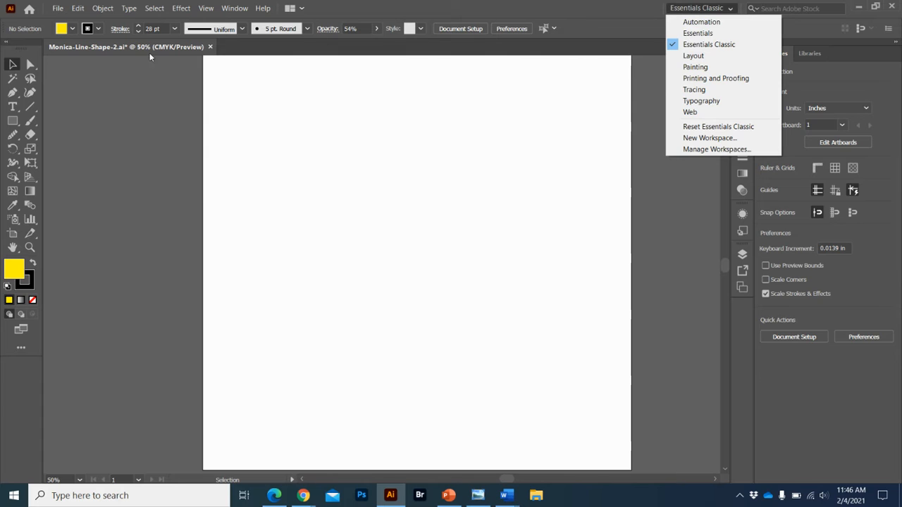
{"action": "left_click", "coordinate": [625, 9]}
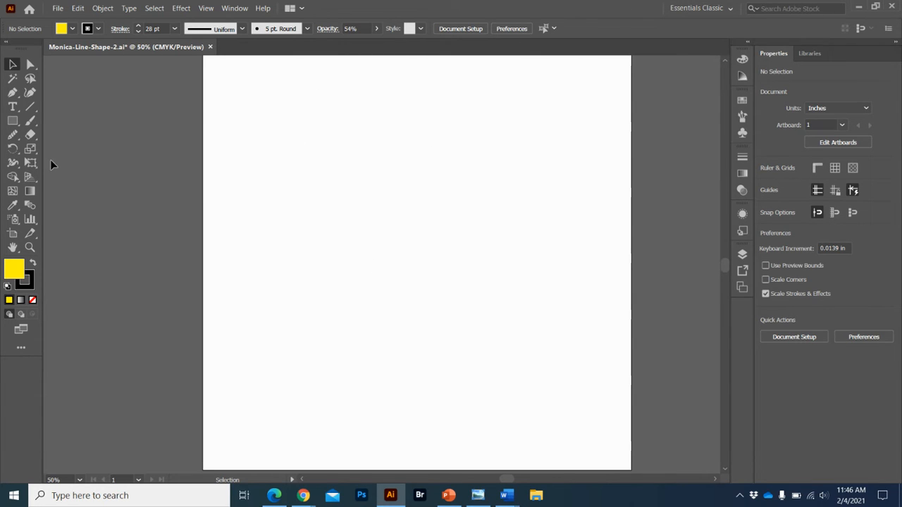
{"action": "left_click", "coordinate": [512, 29]}
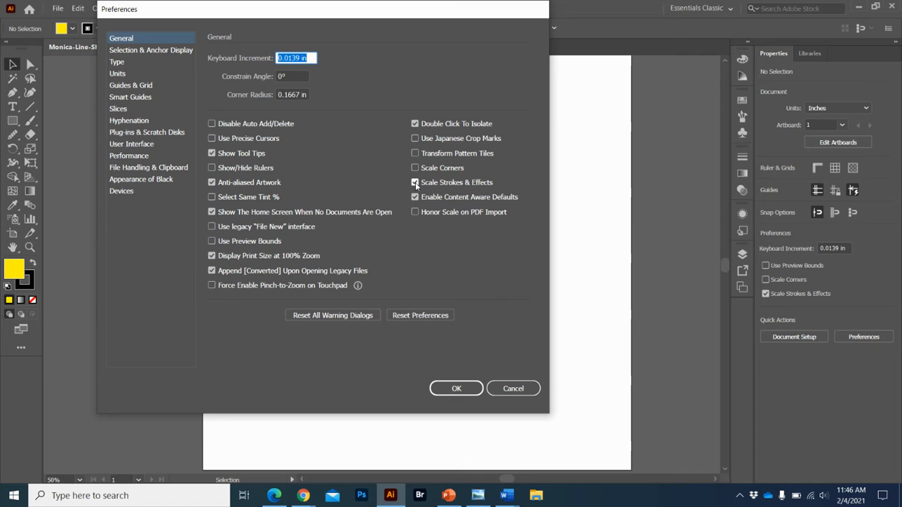
{"action": "left_click", "coordinate": [465, 389]}
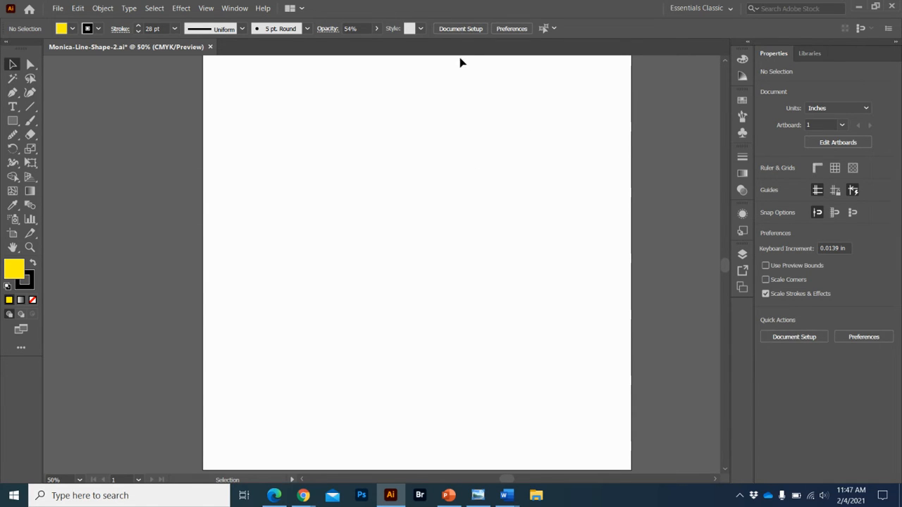
Edit the artboard through the document setup, extending its height to about 12.26 in and switching it to landscape orientation.
{"action": "left_click", "coordinate": [451, 30]}
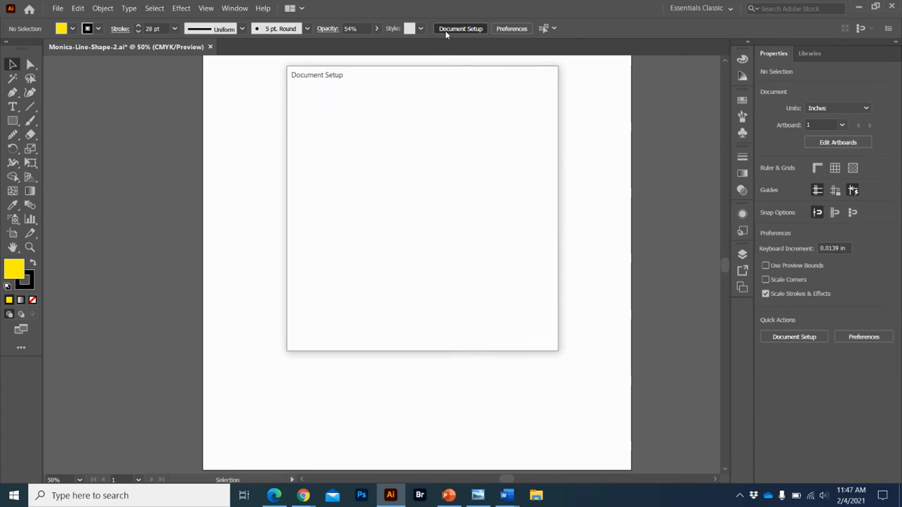
{"action": "left_click", "coordinate": [517, 121]}
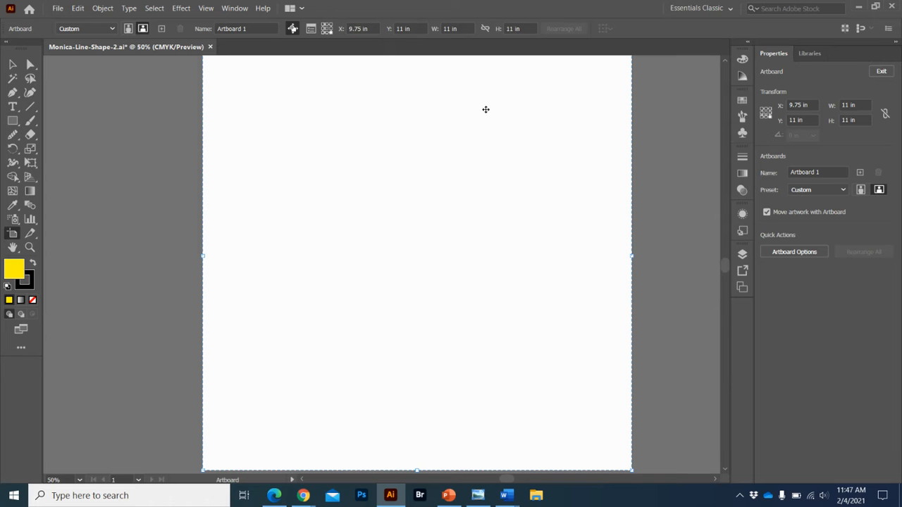
{"action": "scroll", "coordinate": [296, 171], "scroll_direction": "up", "scroll_amount": 5}
{"action": "scroll", "coordinate": [296, 171], "scroll_direction": "down", "scroll_amount": 3}
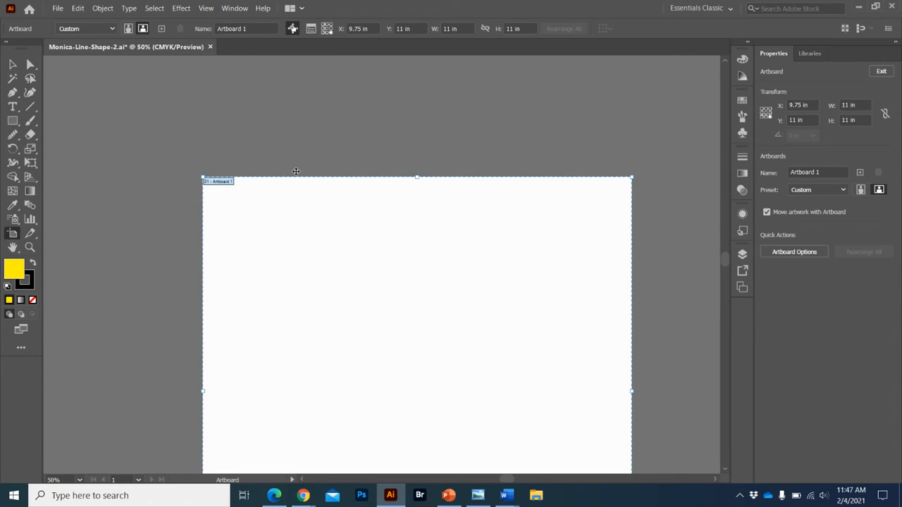
{"action": "left_click_drag", "start_coordinate": [417, 179], "coordinate": [418, 128]}
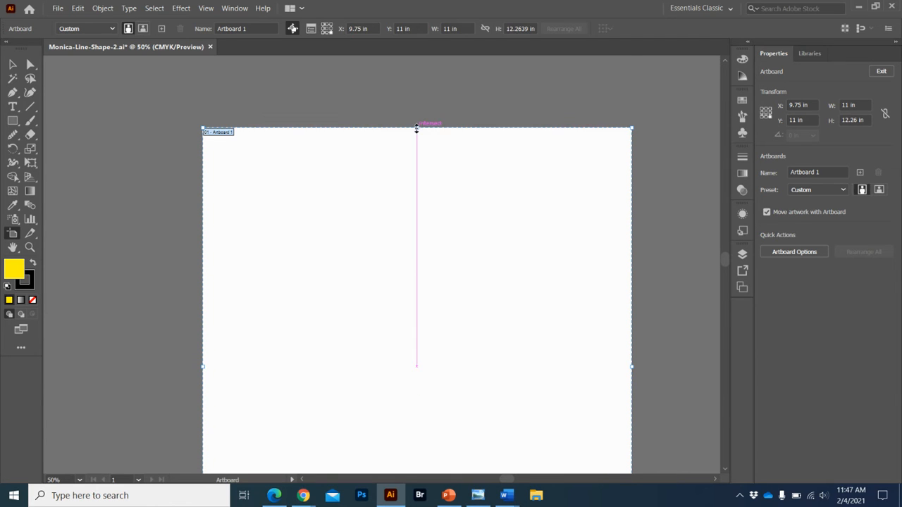
{"action": "left_click", "coordinate": [143, 30]}
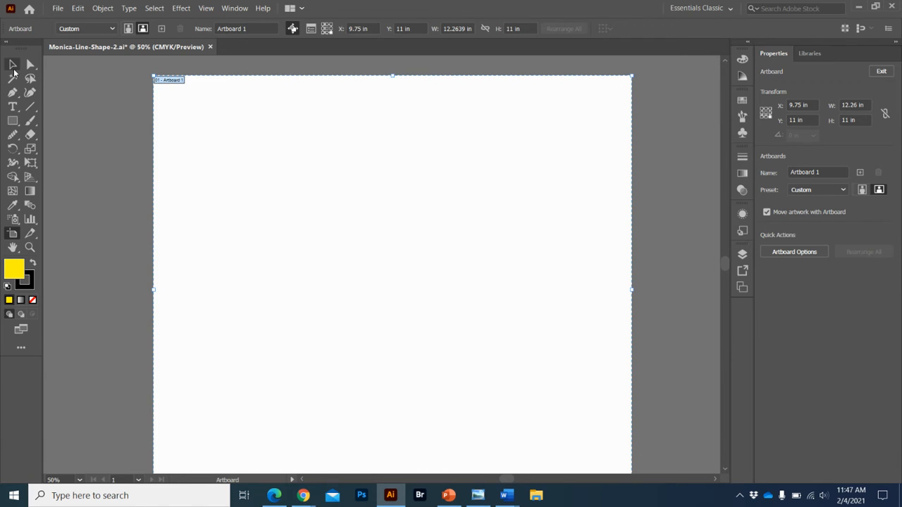
{"action": "left_click", "coordinate": [13, 64]}
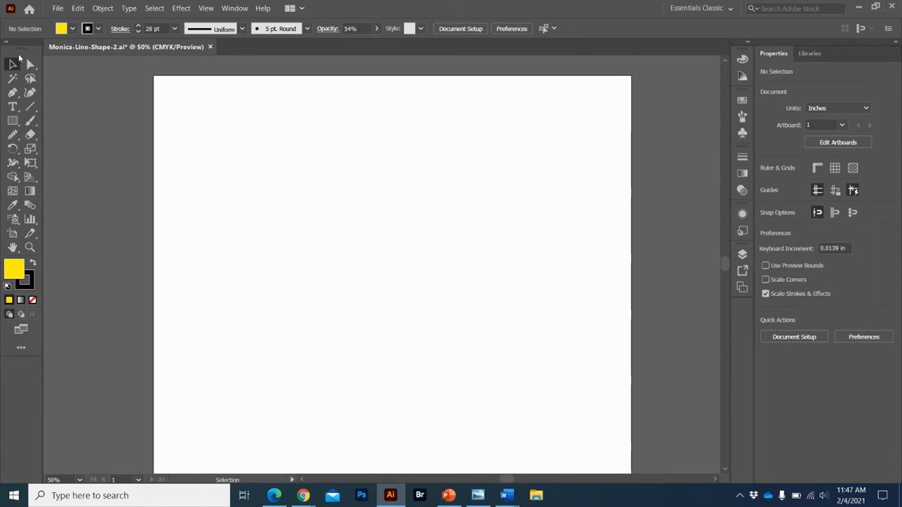
Accept the current Pencil tool options and draw an open wavy path about 6 in wide and 3.3 in high.
{"action": "left_click", "coordinate": [12, 134]}
{"action": "left_click_drag", "start_coordinate": [12, 135], "coordinate": [71, 143]}
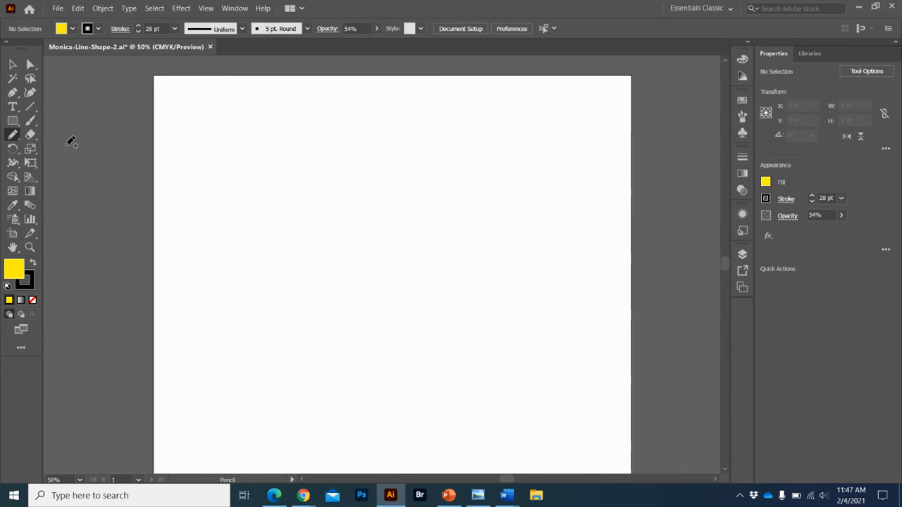
{"action": "double_click", "coordinate": [14, 134]}
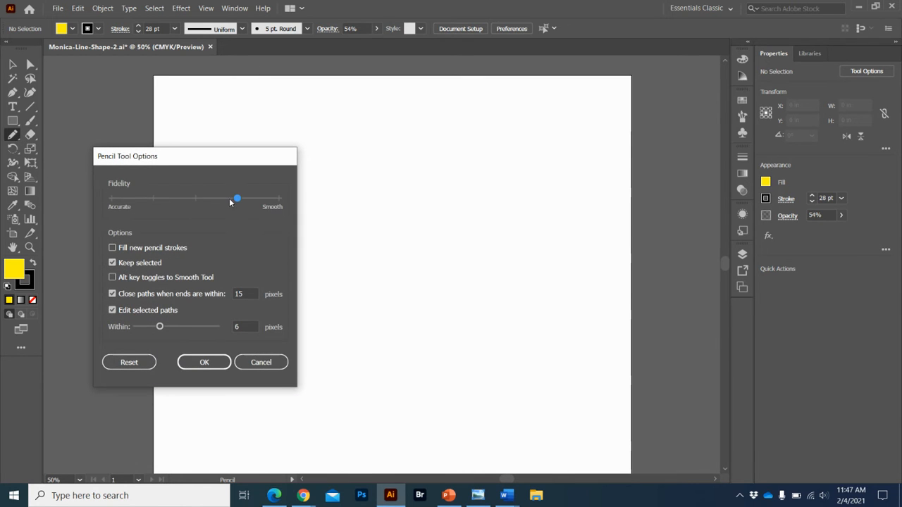
{"action": "left_click", "coordinate": [215, 367]}
{"action": "mouse_move", "coordinate": [238, 164]}
{"action": "left_mouse_down"}
{"action": "mouse_move", "coordinate": [327, 292]}
{"action": "mouse_move", "coordinate": [453, 244]}
{"action": "mouse_move", "coordinate": [472, 275]}
{"action": "left_mouse_up"}
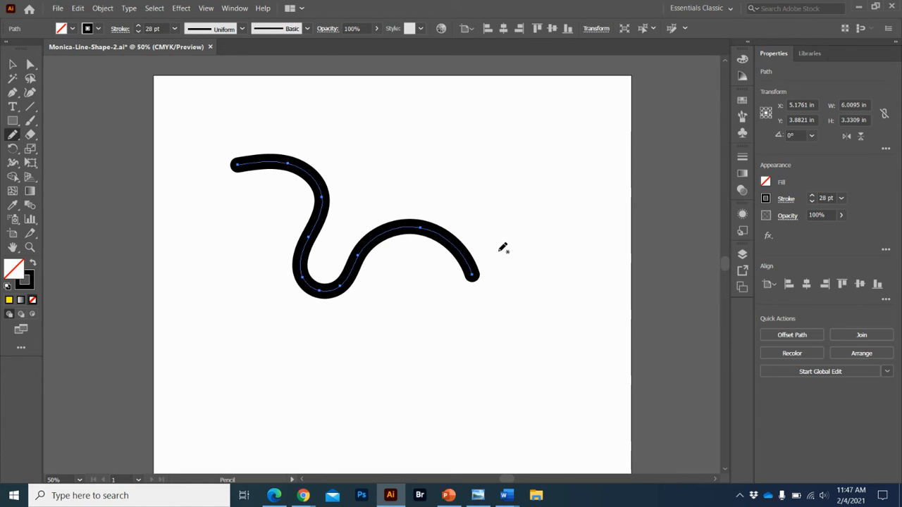
Draw a closed irregular shape about 4.1 by 6.6 in beside the wavy path with the Pencil tool and fill it yellow.
{"action": "mouse_move", "coordinate": [500, 250]}
{"action": "left_mouse_down"}
{"action": "mouse_move", "coordinate": [505, 133]}
{"action": "mouse_move", "coordinate": [585, 196]}
{"action": "mouse_move", "coordinate": [590, 156]}
{"action": "left_mouse_up"}
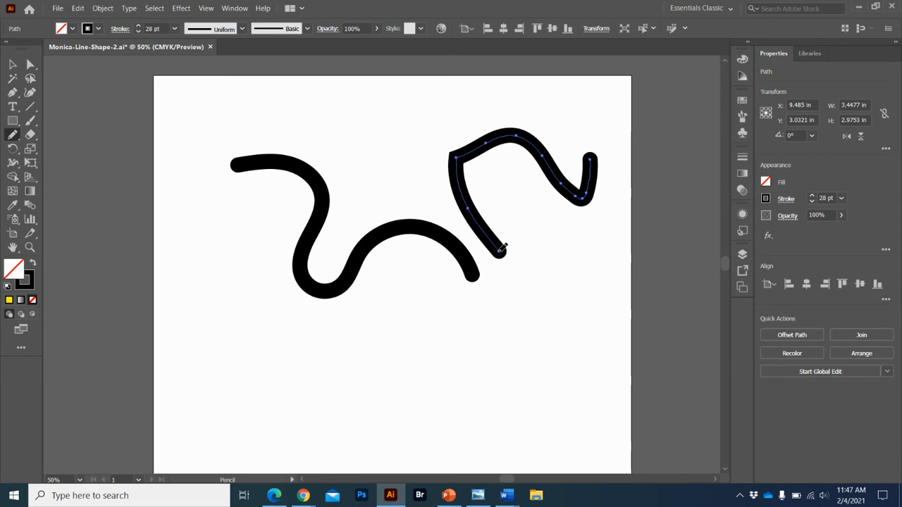
{"action": "mouse_move", "coordinate": [501, 249]}
{"action": "left_mouse_down"}
{"action": "mouse_move", "coordinate": [498, 336]}
{"action": "mouse_move", "coordinate": [526, 370]}
{"action": "mouse_move", "coordinate": [561, 373]}
{"action": "mouse_move", "coordinate": [576, 315]}
{"action": "mouse_move", "coordinate": [565, 276]}
{"action": "mouse_move", "coordinate": [601, 229]}
{"action": "mouse_move", "coordinate": [612, 128]}
{"action": "mouse_move", "coordinate": [596, 153]}
{"action": "left_mouse_up"}
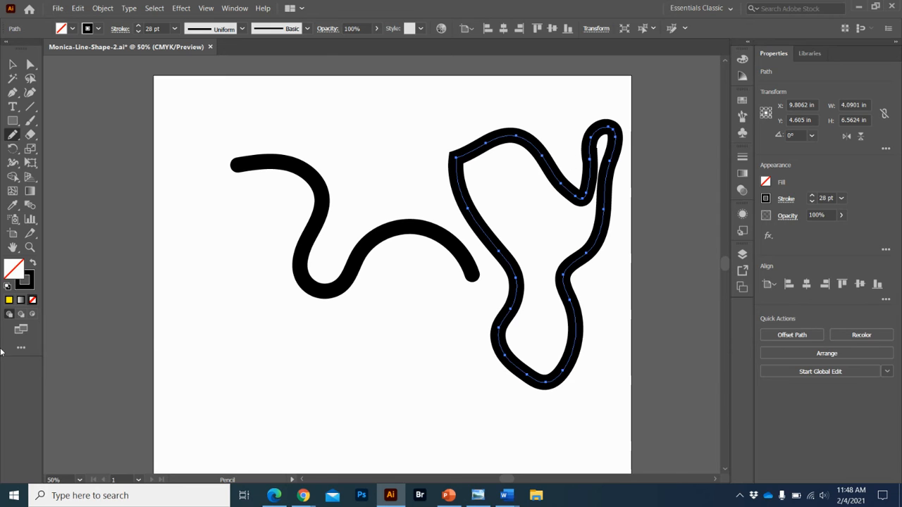
{"action": "left_click", "coordinate": [9, 300]}
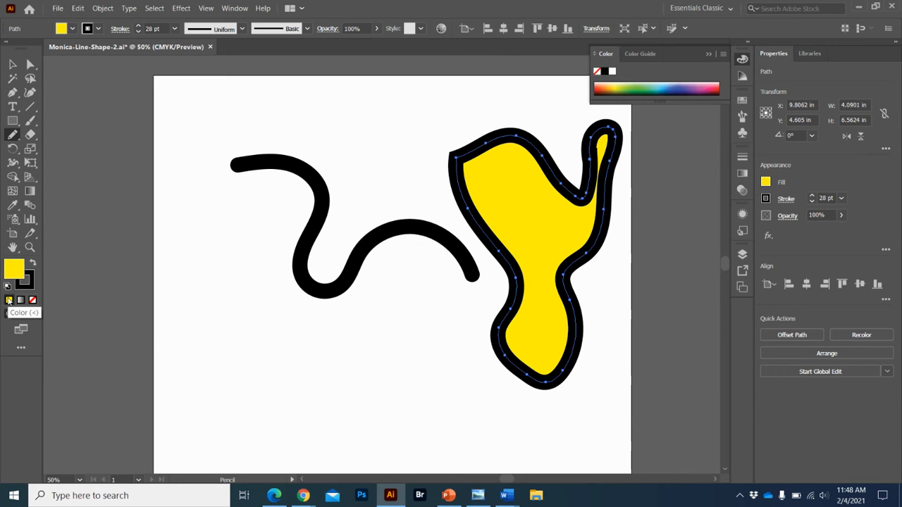
Close the wavy path with a pencil line joining its two ends, making a shape about 6.8 by 4.4 in.
{"action": "left_click", "coordinate": [11, 66]}
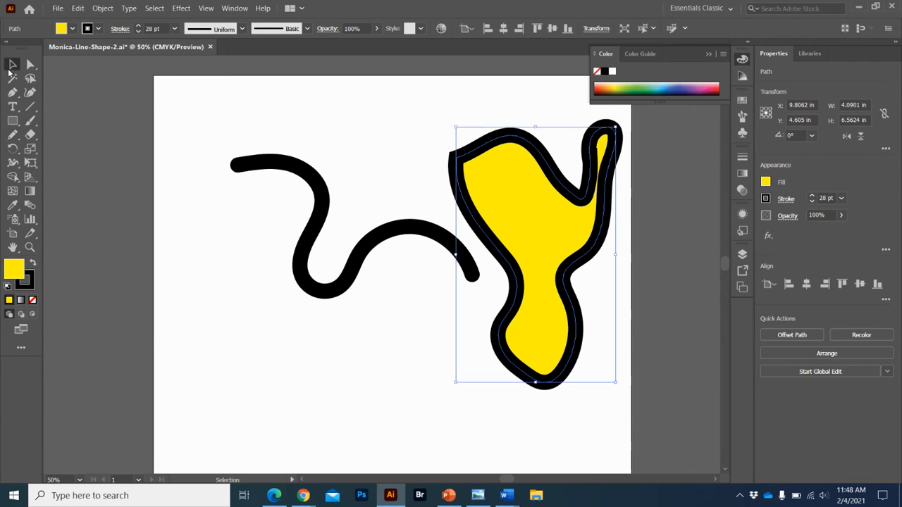
{"action": "left_click", "coordinate": [247, 166]}
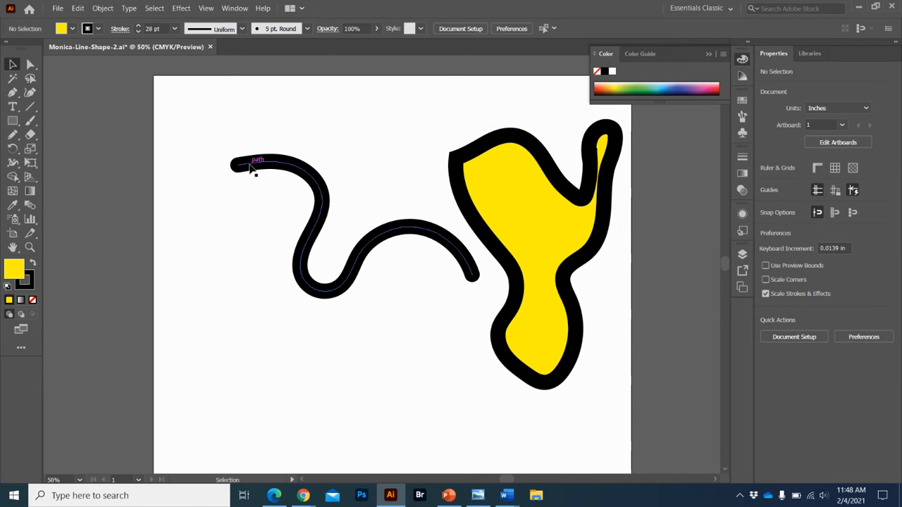
{"action": "left_click", "coordinate": [262, 170]}
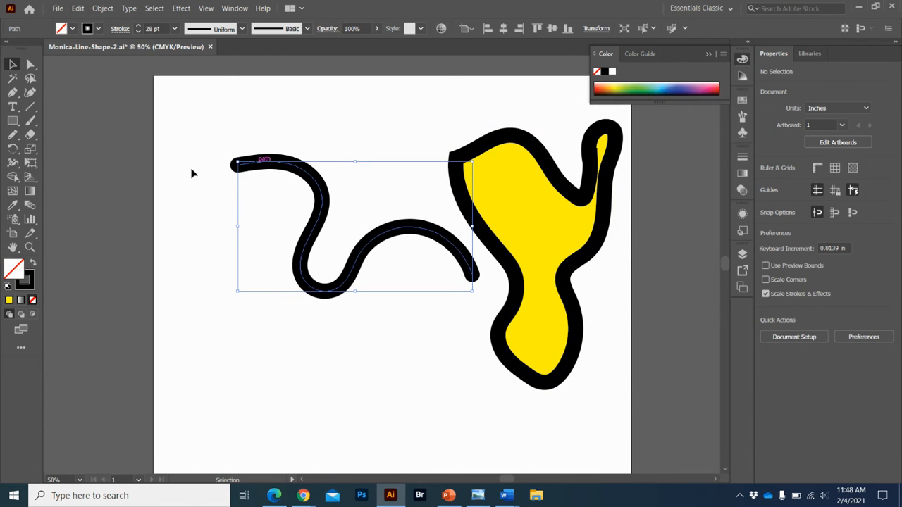
{"action": "left_click", "coordinate": [12, 135]}
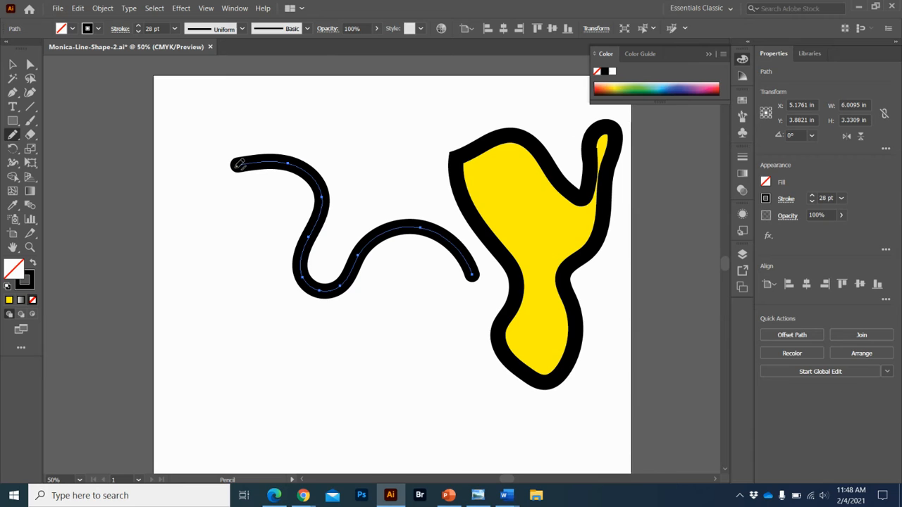
{"action": "mouse_move", "coordinate": [237, 164]}
{"action": "left_mouse_down"}
{"action": "mouse_move", "coordinate": [207, 229]}
{"action": "mouse_move", "coordinate": [243, 311]}
{"action": "mouse_move", "coordinate": [362, 333]}
{"action": "mouse_move", "coordinate": [468, 304]}
{"action": "mouse_move", "coordinate": [477, 276]}
{"action": "left_mouse_up"}
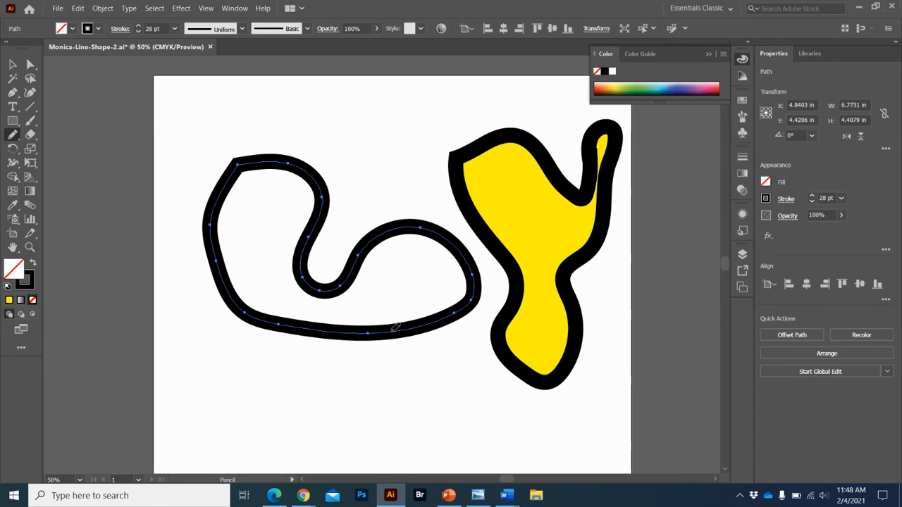
Reshape the unfilled shape by moving its upper-left corner anchor toward the artboard corner and its left-side anchor outward.
{"action": "left_click", "coordinate": [30, 66]}
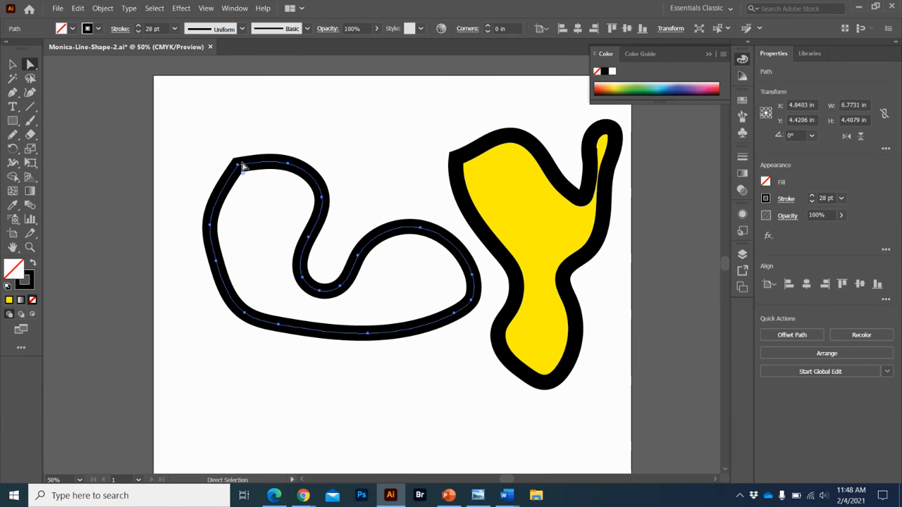
{"action": "left_click_drag", "start_coordinate": [237, 168], "coordinate": [177, 96]}
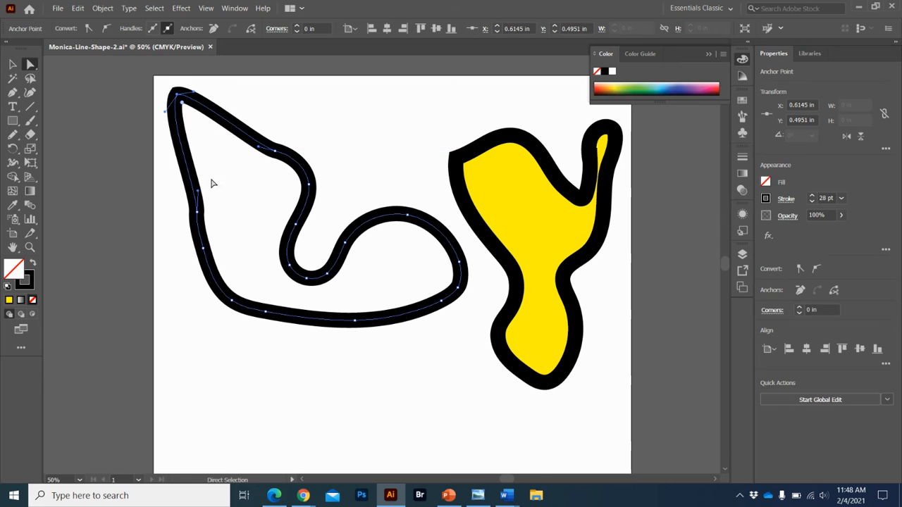
{"action": "left_click", "coordinate": [199, 213]}
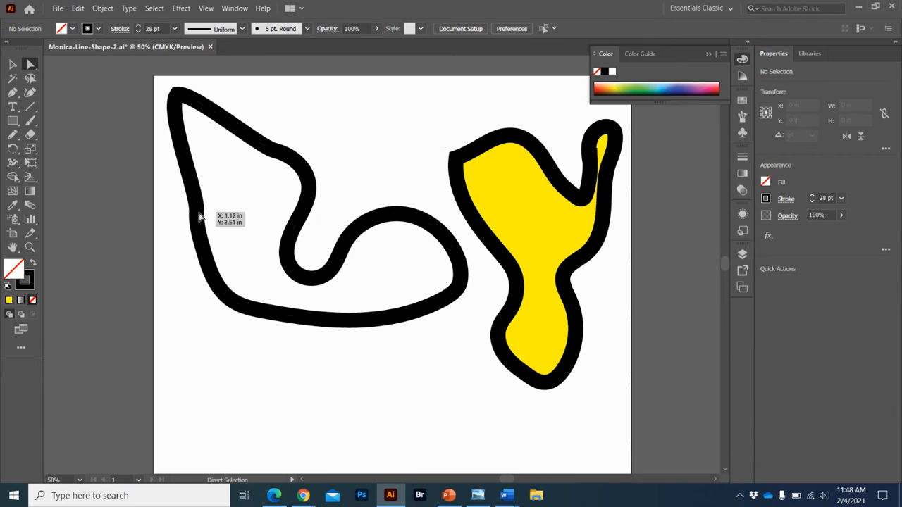
{"action": "left_click", "coordinate": [196, 215]}
{"action": "left_click_drag", "start_coordinate": [196, 217], "coordinate": [172, 208]}
Scale the unfilled shape down proportionally to about 5.2 by 4.2 in, then deselect it.
{"action": "key", "text": "v"}
{"action": "left_click", "coordinate": [286, 143]}
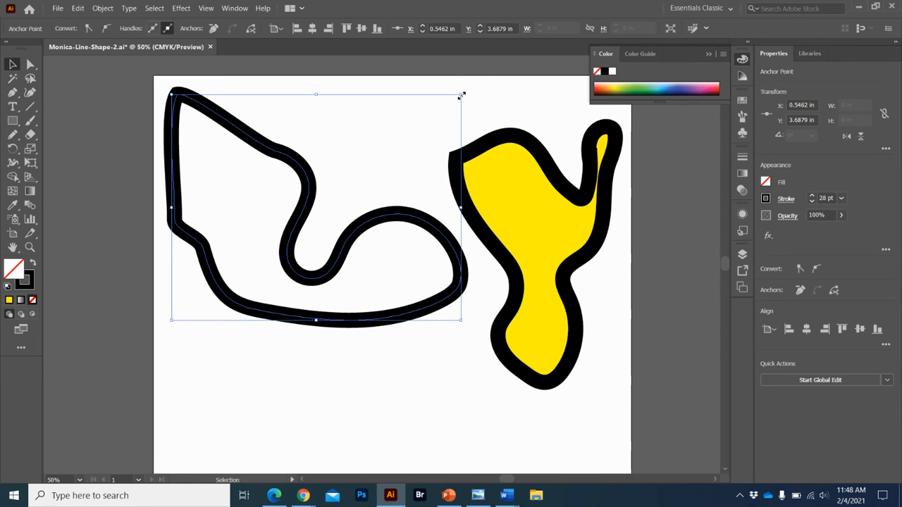
{"action": "left_click_drag", "start_coordinate": [461, 93], "coordinate": [374, 155]}
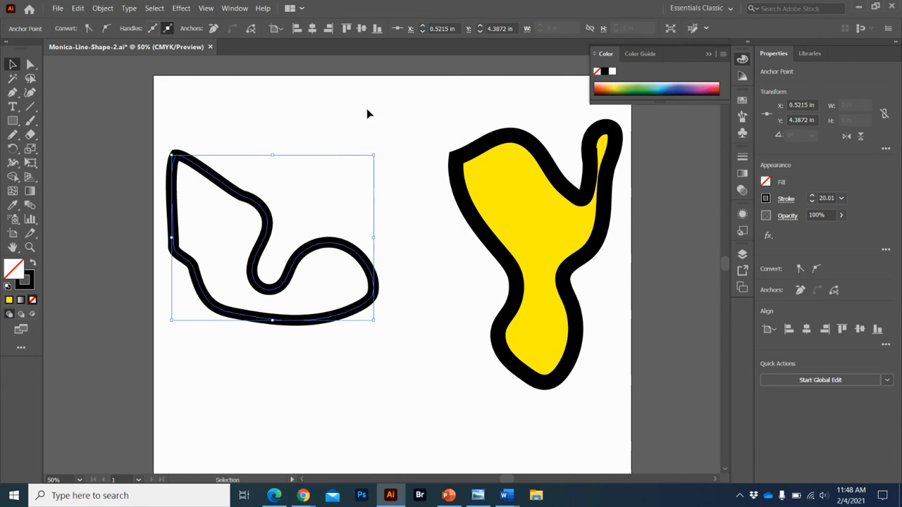
{"action": "left_click", "coordinate": [374, 158]}
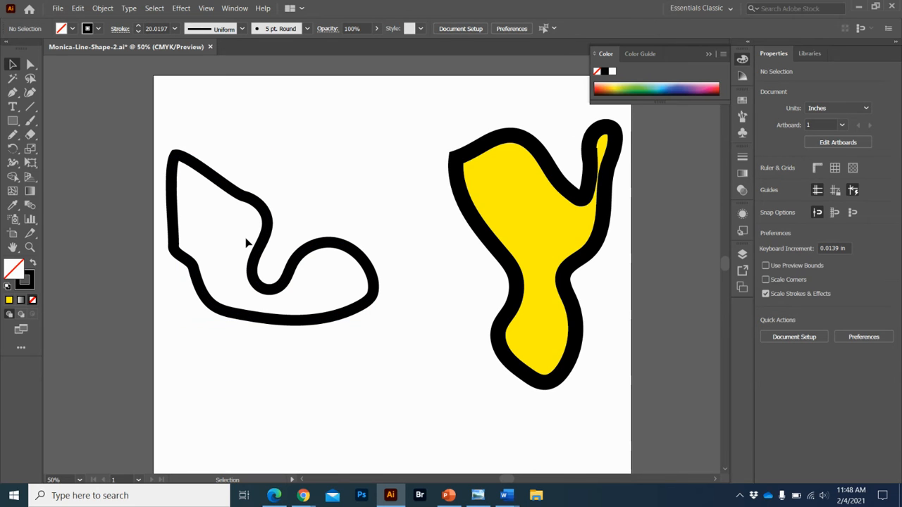
Enlarge the unfilled shape proportionally to about 5.5 by 4.5 in.
{"action": "right_click", "coordinate": [263, 236]}
{"action": "left_click", "coordinate": [223, 181]}
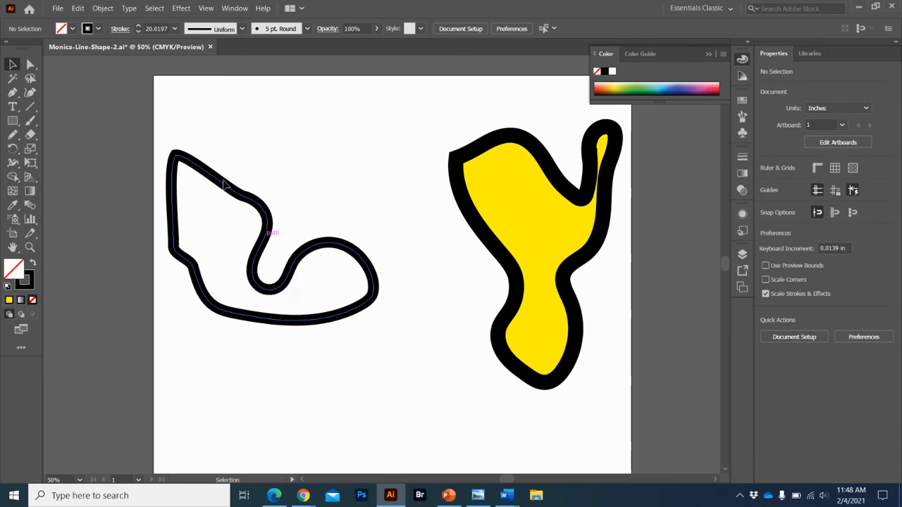
{"action": "left_click", "coordinate": [223, 183]}
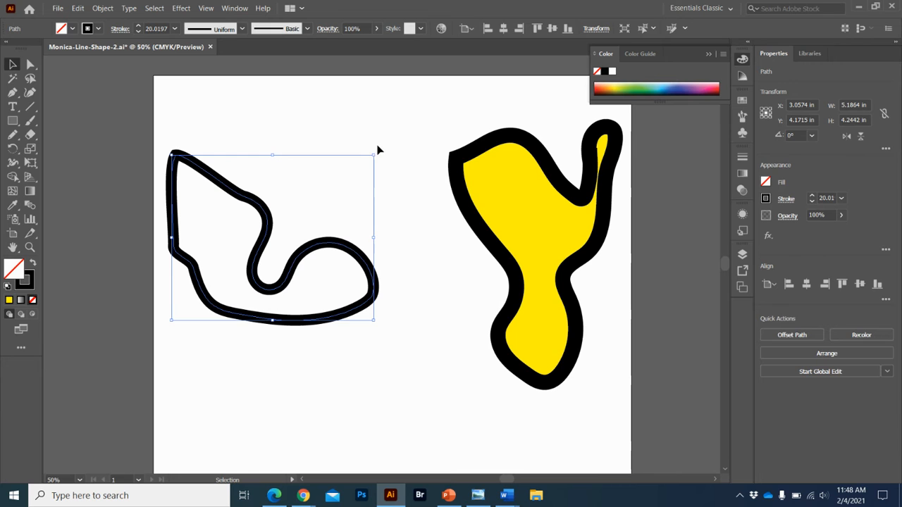
{"action": "left_click_drag", "start_coordinate": [374, 155], "coordinate": [386, 129]}
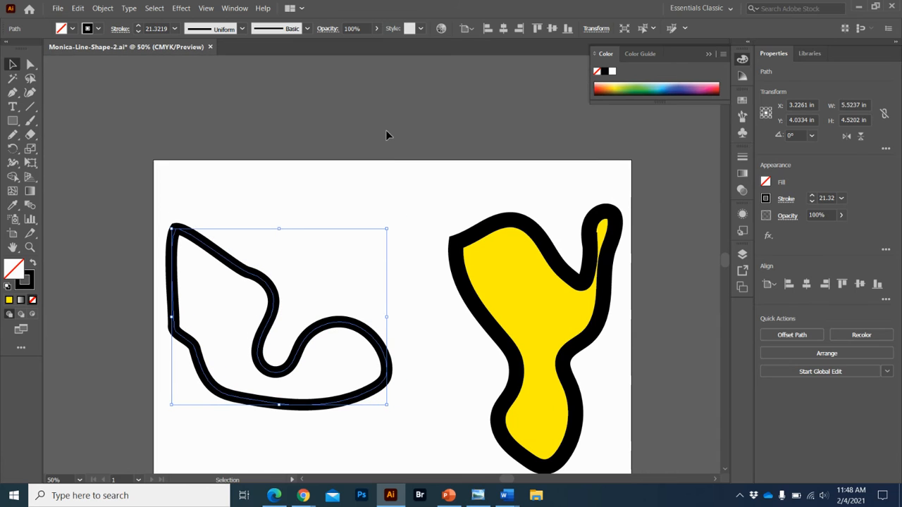
Select both shapes and scale them up together proportionally to about 13.3 by 7.7 in overall.
{"action": "left_click", "coordinate": [498, 271], "text": "shift"}
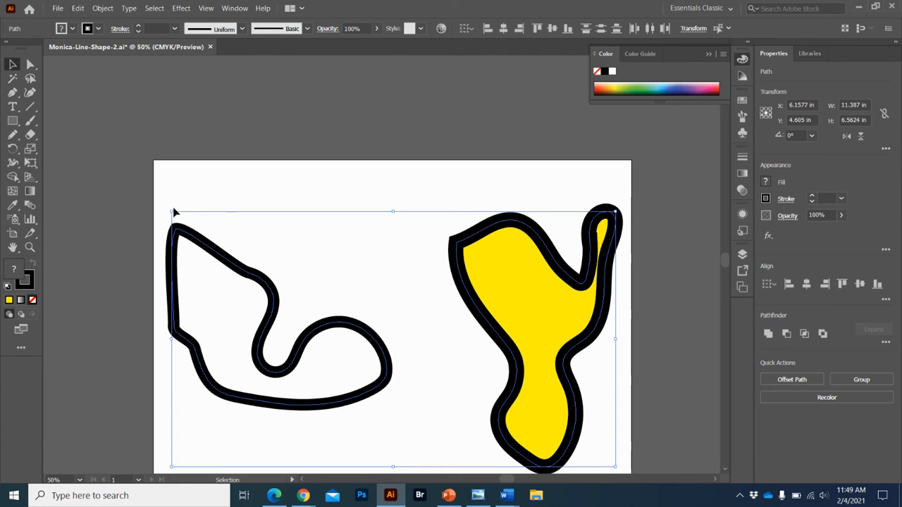
{"action": "left_click_drag", "start_coordinate": [172, 212], "coordinate": [97, 84]}
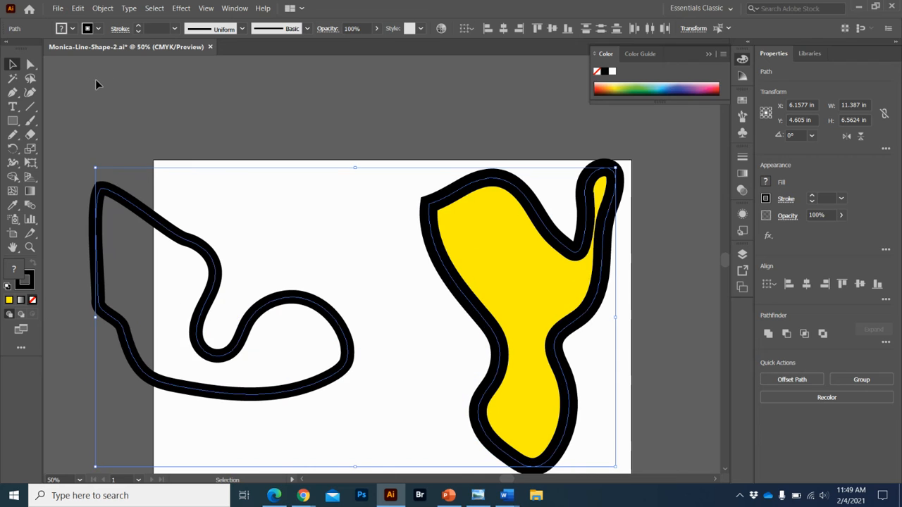
Draw a rectangle about 4.1 by 3.3 in across the artboard's upper edge and pull its upper-right corner outward to slant that side.
{"action": "left_click", "coordinate": [13, 120]}
{"action": "mouse_move", "coordinate": [195, 79]}
{"action": "left_mouse_down"}
{"action": "mouse_move", "coordinate": [316, 155]}
{"action": "mouse_move", "coordinate": [356, 207]}
{"action": "left_mouse_up"}
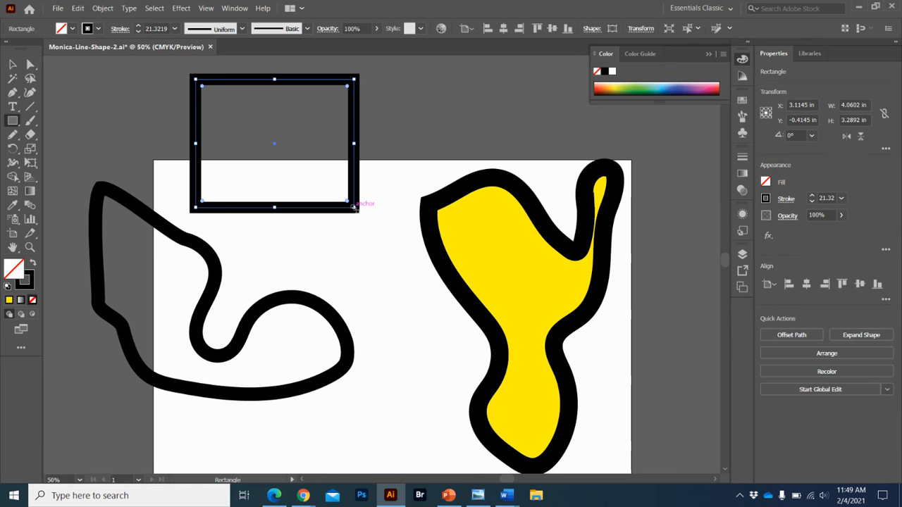
{"action": "left_click", "coordinate": [30, 64]}
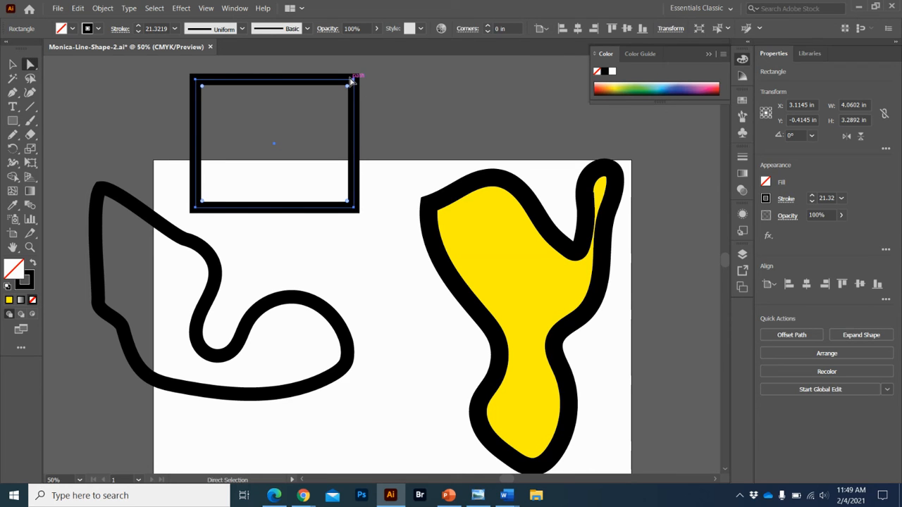
{"action": "left_click_drag", "start_coordinate": [352, 84], "coordinate": [416, 88]}
{"action": "right_click", "coordinate": [209, 193]}
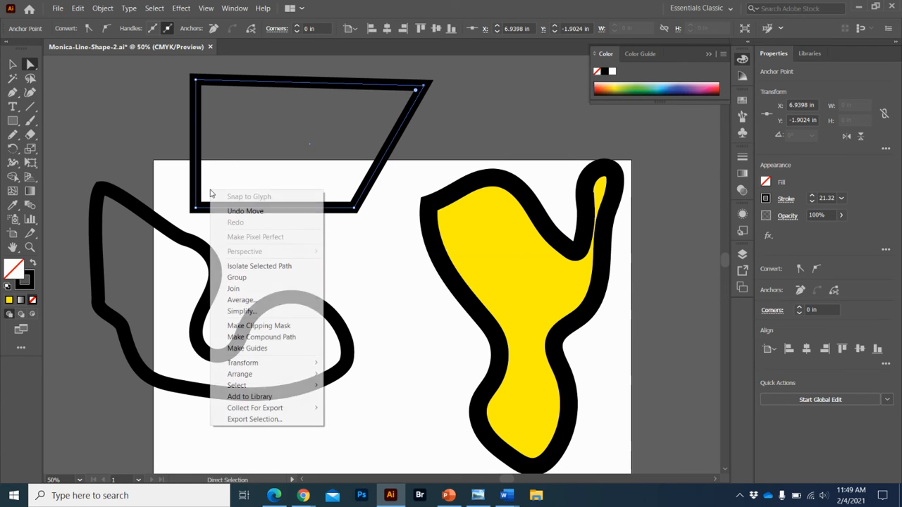
{"action": "left_click", "coordinate": [197, 136]}
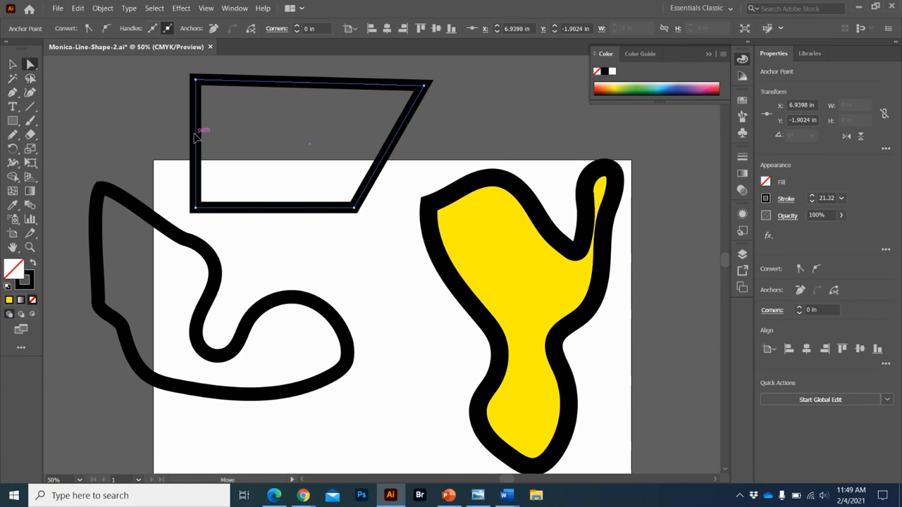
{"action": "left_click", "coordinate": [261, 147]}
{"action": "left_click", "coordinate": [197, 118]}
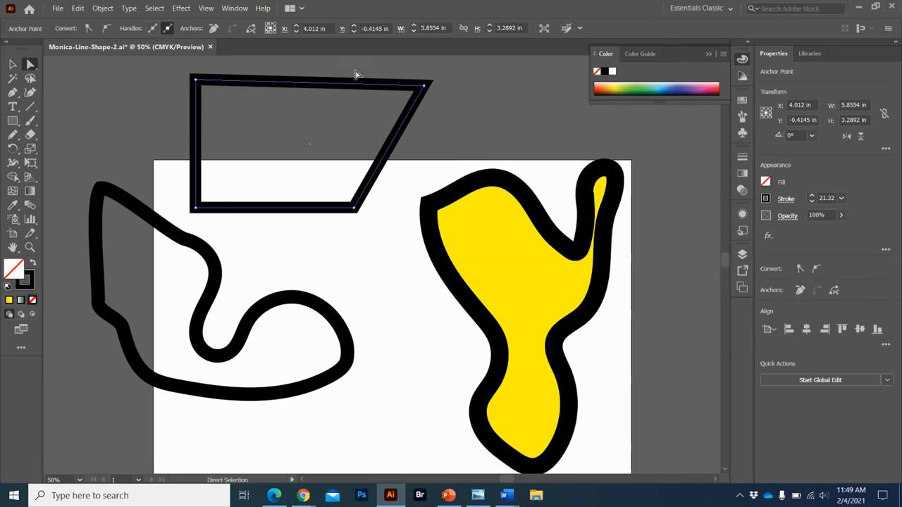
Draw a rectangle about 3.7 by 1.6 in beside the slanted quadrilateral and round its corners, the upper-left one to about 1.09 in.
{"action": "left_click", "coordinate": [13, 120]}
{"action": "left_click_drag", "start_coordinate": [61, 99], "coordinate": [205, 162]}
{"action": "left_click", "coordinate": [30, 64]}
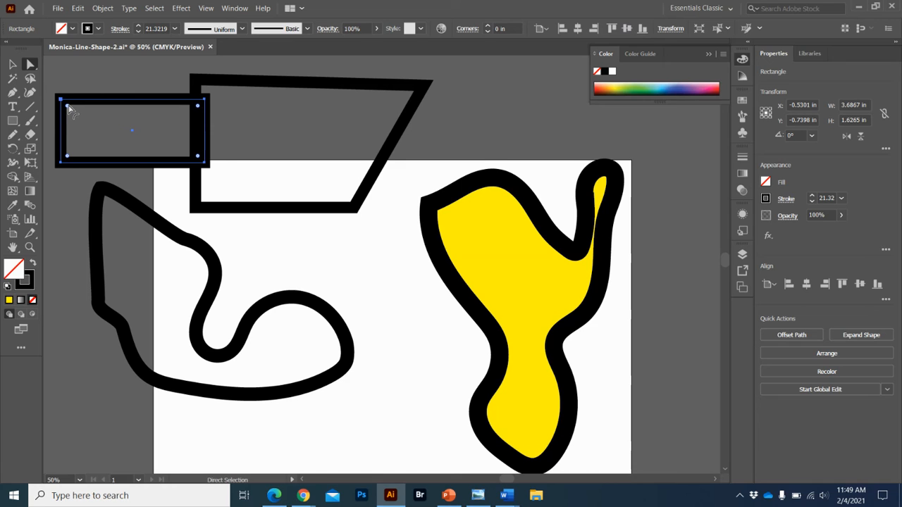
{"action": "left_click_drag", "start_coordinate": [69, 107], "coordinate": [107, 145]}
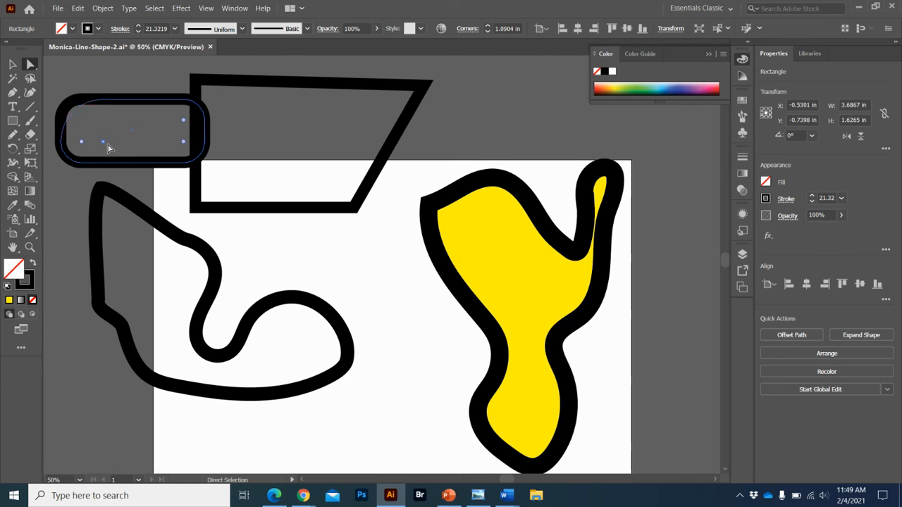
Move the rounded rectangle about 1 in toward the slanted quadrilateral so the two shapes overlap.
{"action": "left_click", "coordinate": [13, 64]}
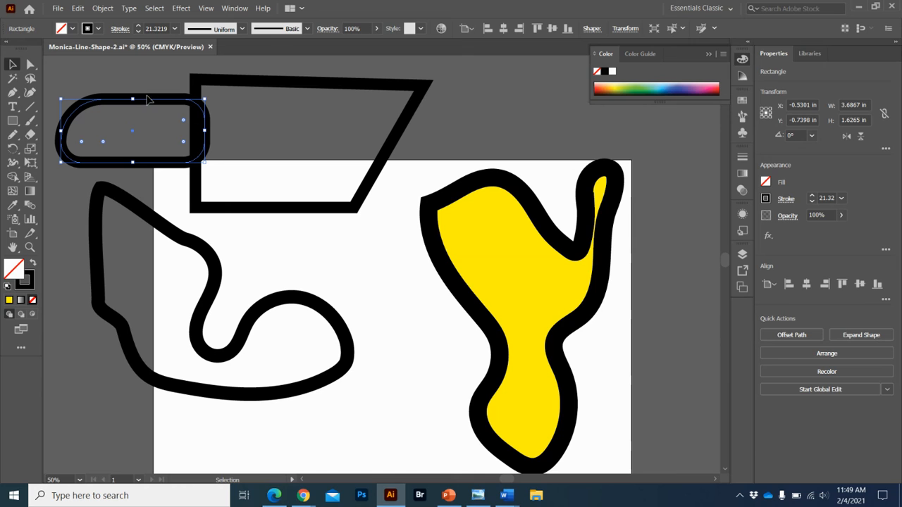
{"action": "left_click", "coordinate": [165, 83]}
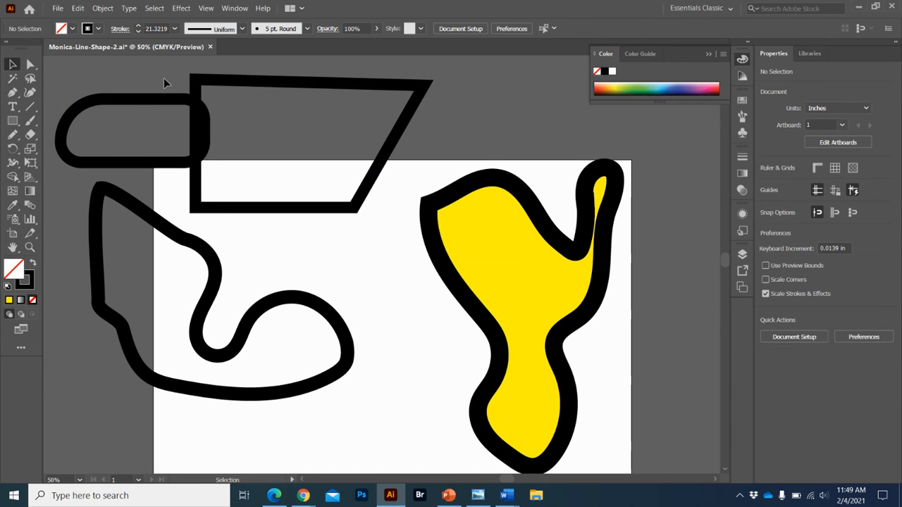
{"action": "left_click_drag", "start_coordinate": [169, 100], "coordinate": [204, 105]}
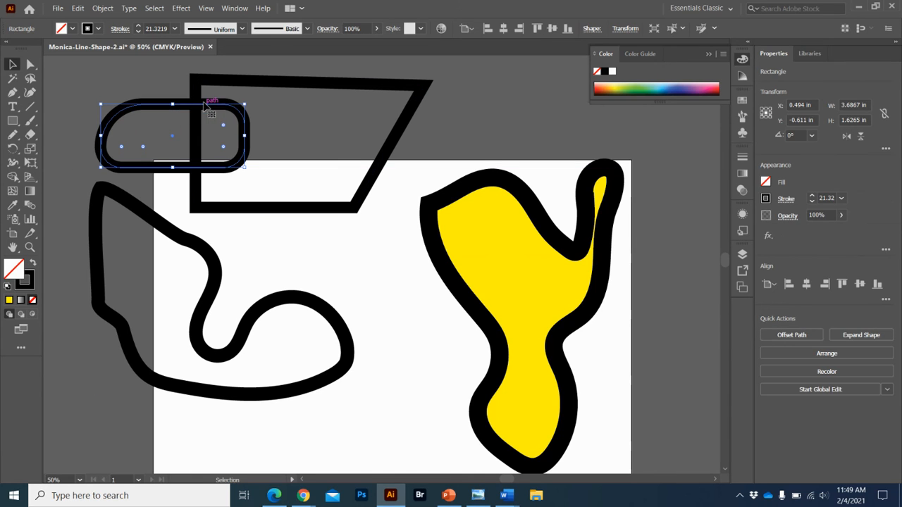
Select the rounded rectangle and the quadrilateral, try the Pathfinder Unite operation on them and undo it.
{"action": "left_click_drag", "start_coordinate": [336, 142], "coordinate": [337, 143]}
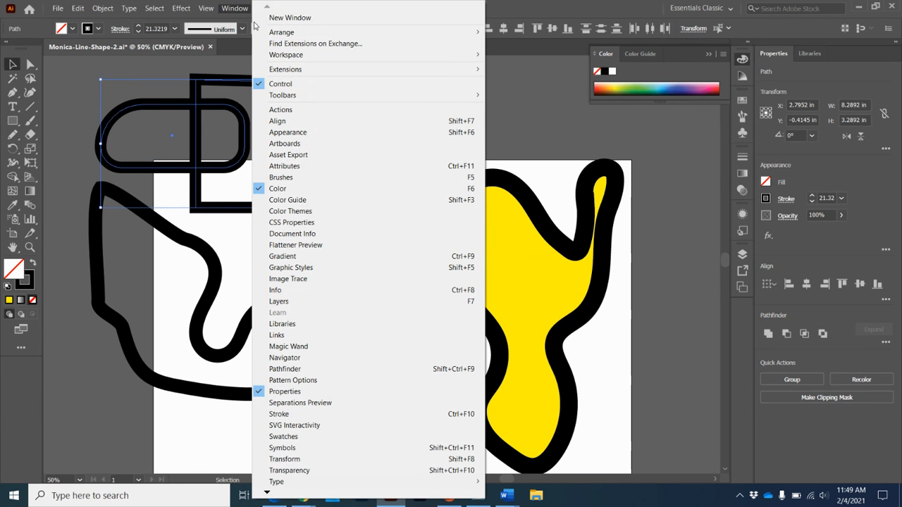
{"action": "left_click", "coordinate": [348, 369]}
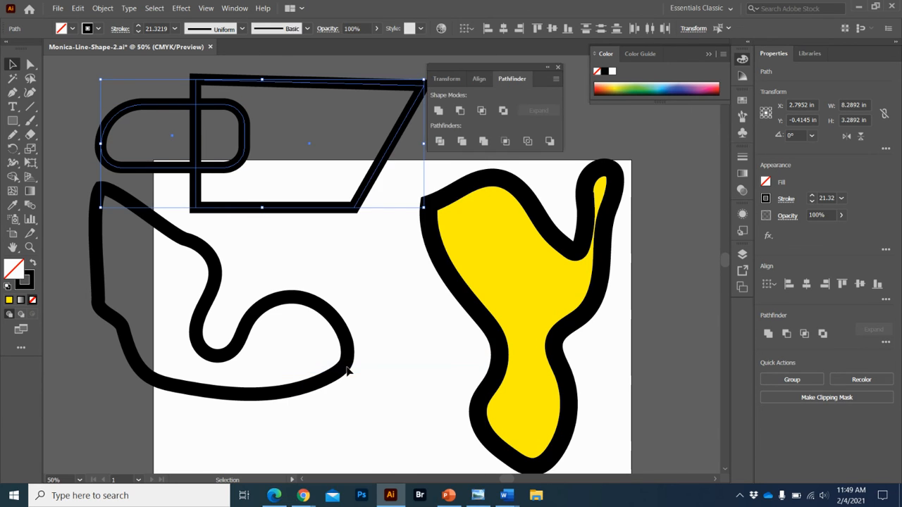
{"action": "left_click", "coordinate": [437, 111]}
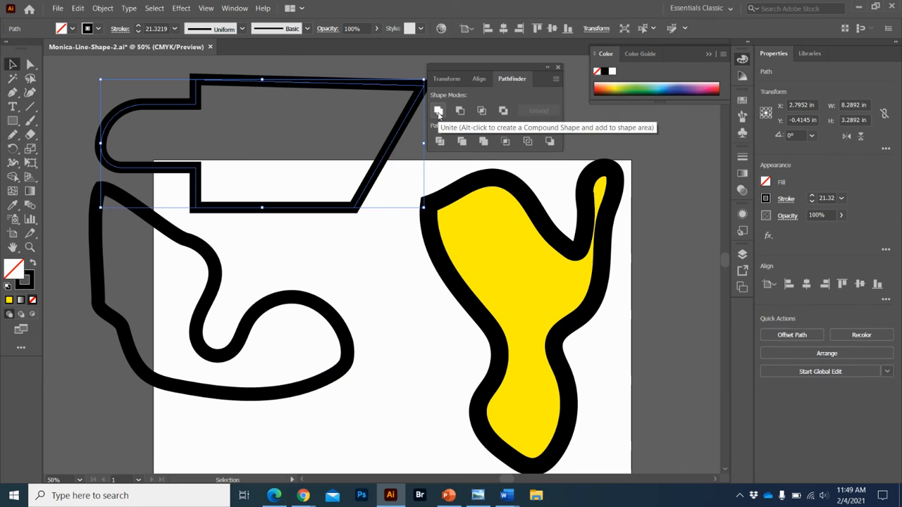
{"action": "key", "text": "a"}
{"action": "key", "text": "ctrl+z"}
{"action": "key", "text": "v"}
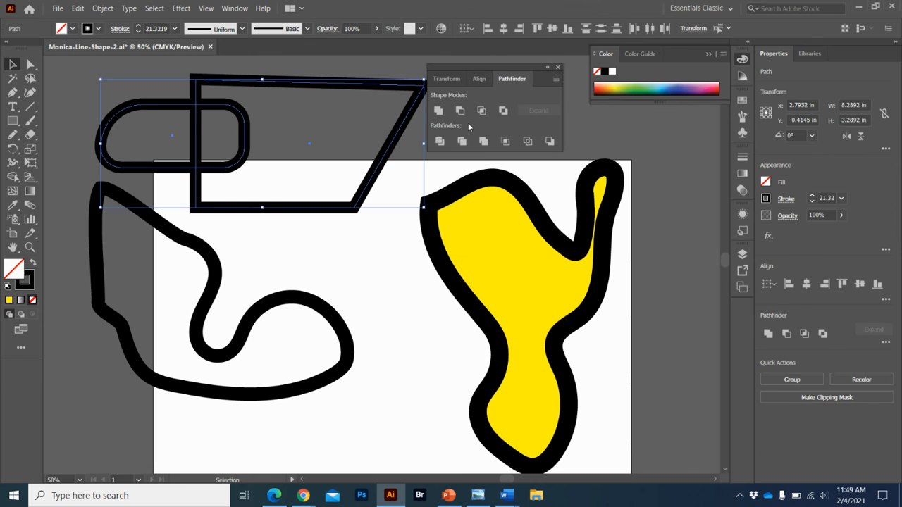
Try the Pathfinder Minus Front and Intersect operations on the two overlapping shapes, undoing each one.
{"action": "left_click", "coordinate": [460, 112]}
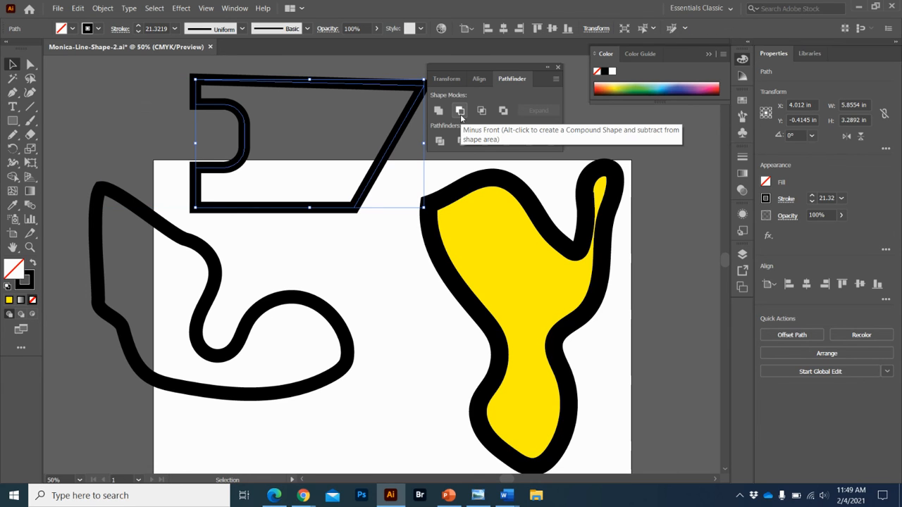
{"action": "key", "text": "ctrl+z"}
{"action": "left_click", "coordinate": [482, 111]}
{"action": "key", "text": "ctrl+z"}
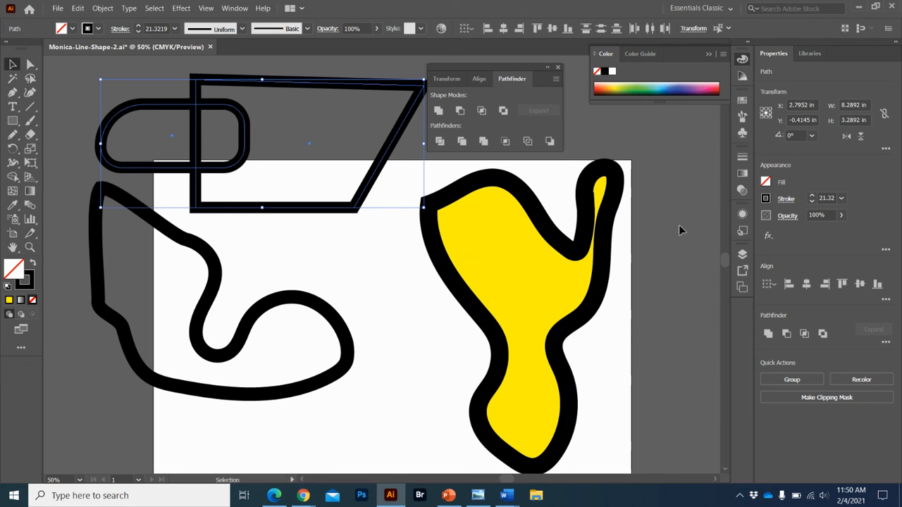
Reorder the objects in Layer 1 so the yellow shape is on top, above the rounded rectangle and the slanted quadrilateral.
{"action": "left_click", "coordinate": [743, 255]}
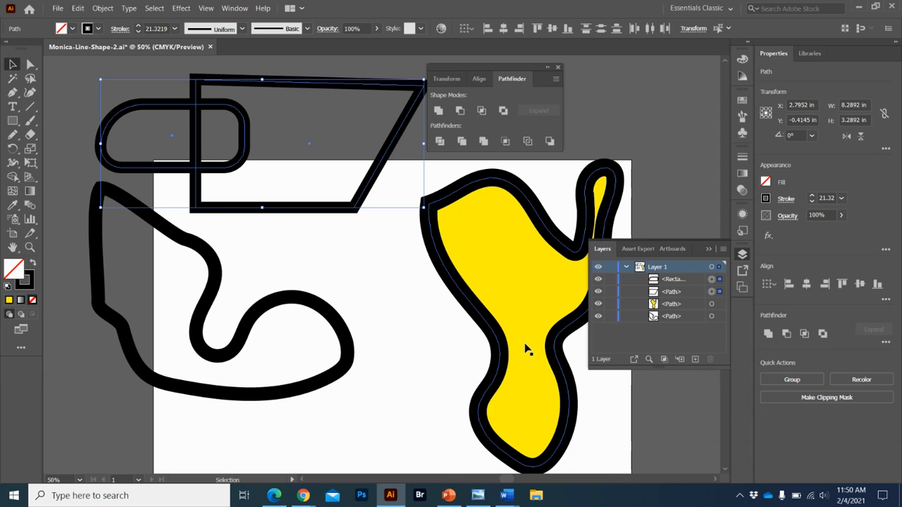
{"action": "left_click_drag", "start_coordinate": [659, 308], "coordinate": [660, 289]}
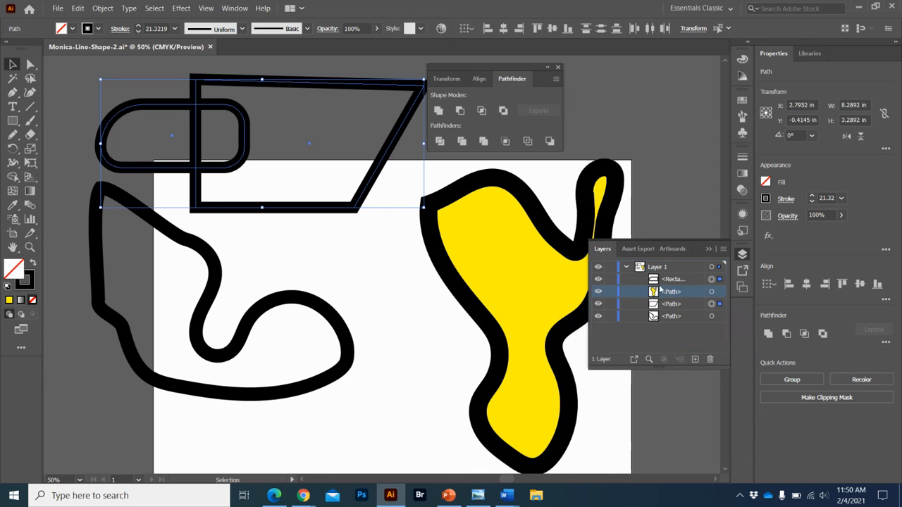
{"action": "right_click", "coordinate": [305, 202]}
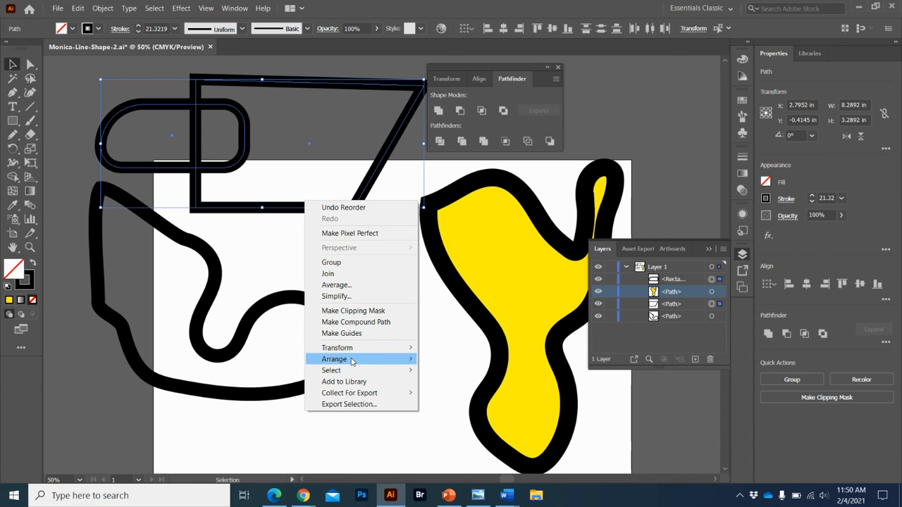
{"action": "mouse_move", "coordinate": [338, 358]}
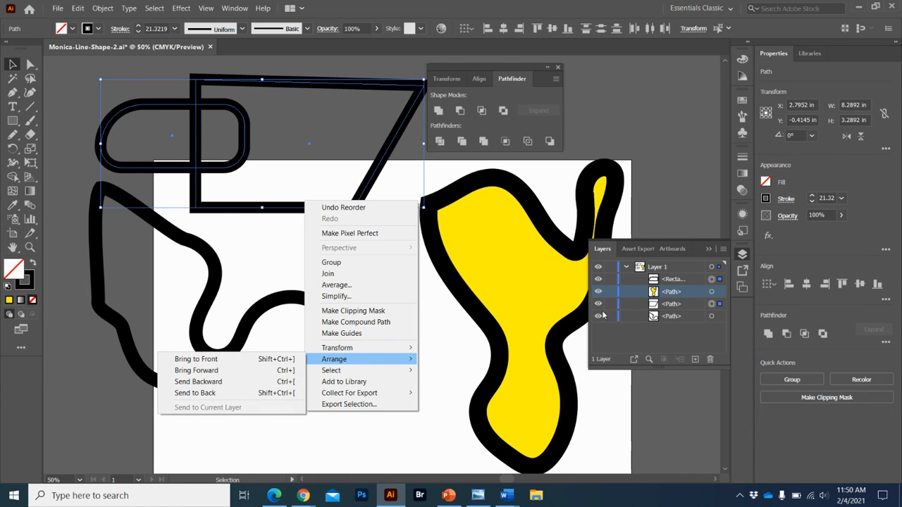
{"action": "left_click_drag", "start_coordinate": [675, 280], "coordinate": [672, 297]}
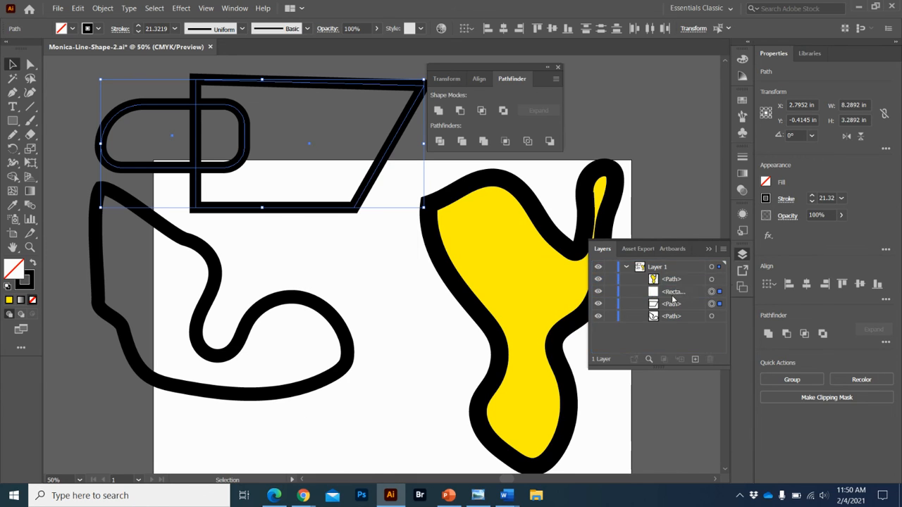
Lock the rounded rectangle in the layer list and move the slanted quadrilateral down about 2.4 in onto the artboard.
{"action": "left_click", "coordinate": [610, 293]}
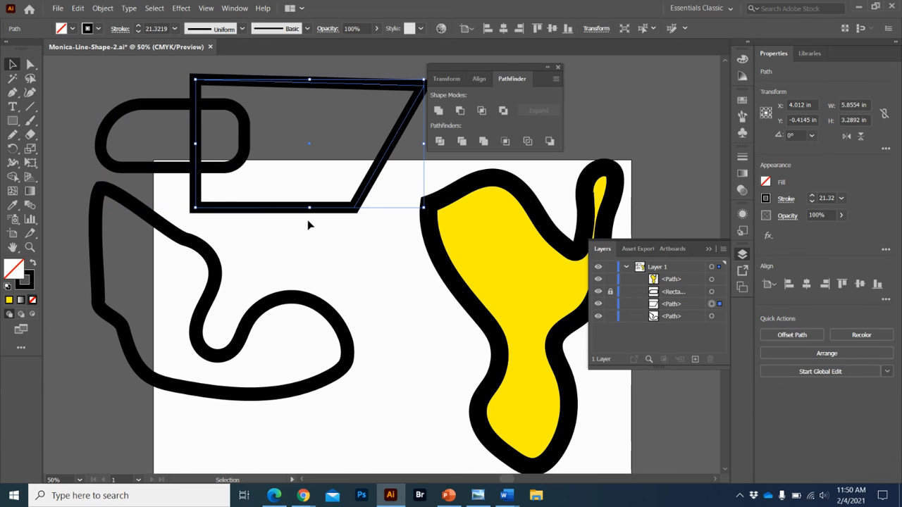
{"action": "left_click_drag", "start_coordinate": [275, 73], "coordinate": [370, 344]}
{"action": "left_click_drag", "start_coordinate": [321, 214], "coordinate": [380, 382]}
{"action": "left_click_drag", "start_coordinate": [331, 324], "coordinate": [449, 254]}
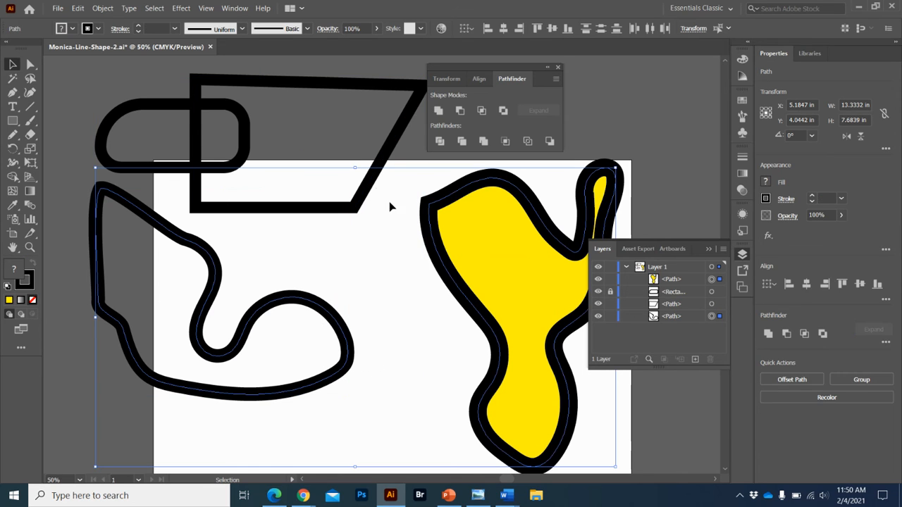
{"action": "left_click_drag", "start_coordinate": [365, 189], "coordinate": [379, 285]}
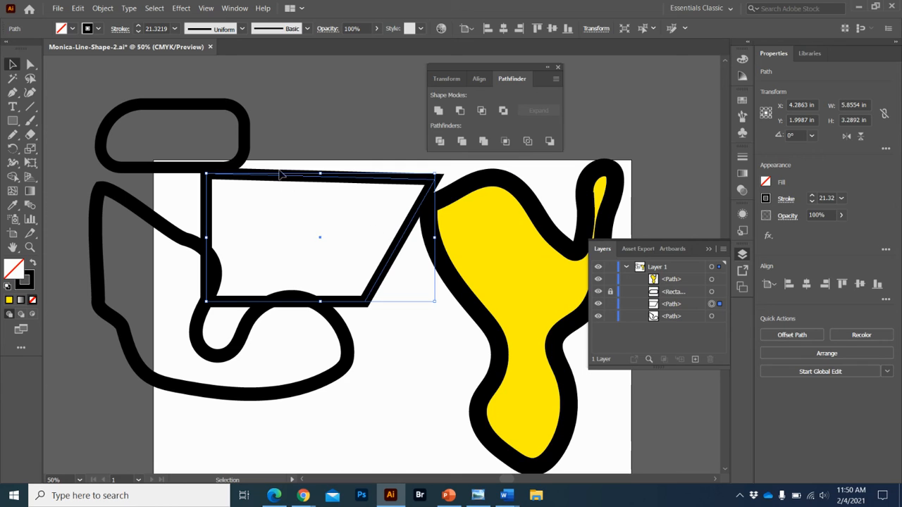
Try to move the locked rounded rectangle on the canvas.
{"action": "left_click_drag", "start_coordinate": [247, 136], "coordinate": [389, 235]}
{"action": "left_click_drag", "start_coordinate": [210, 97], "coordinate": [232, 171]}
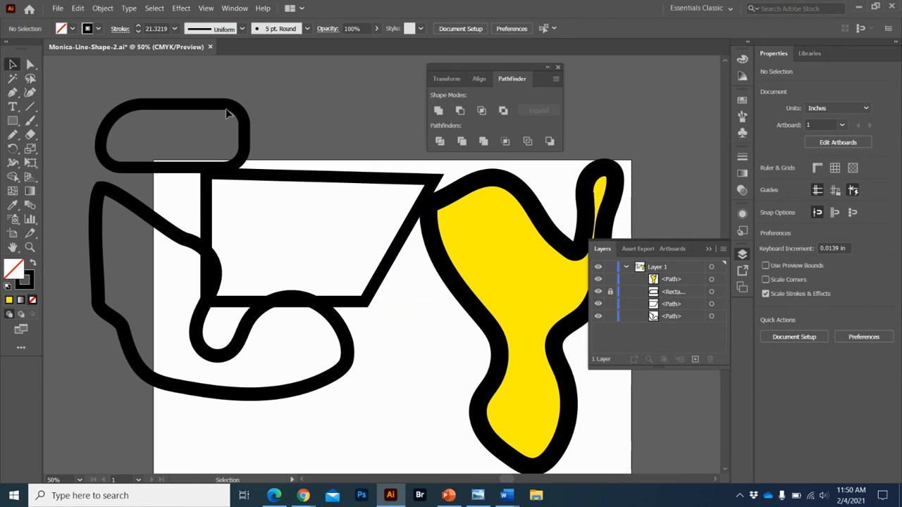
{"action": "left_click", "coordinate": [305, 496]}
{"action": "left_click", "coordinate": [355, 429]}
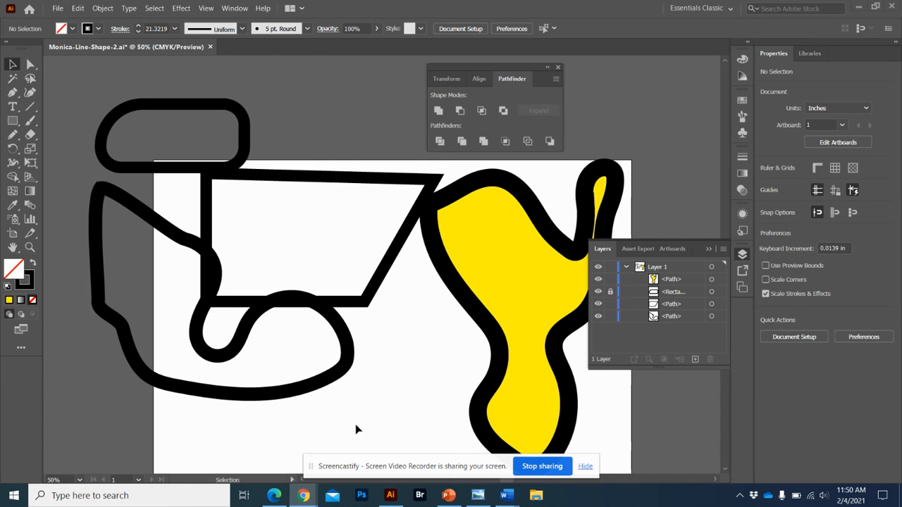